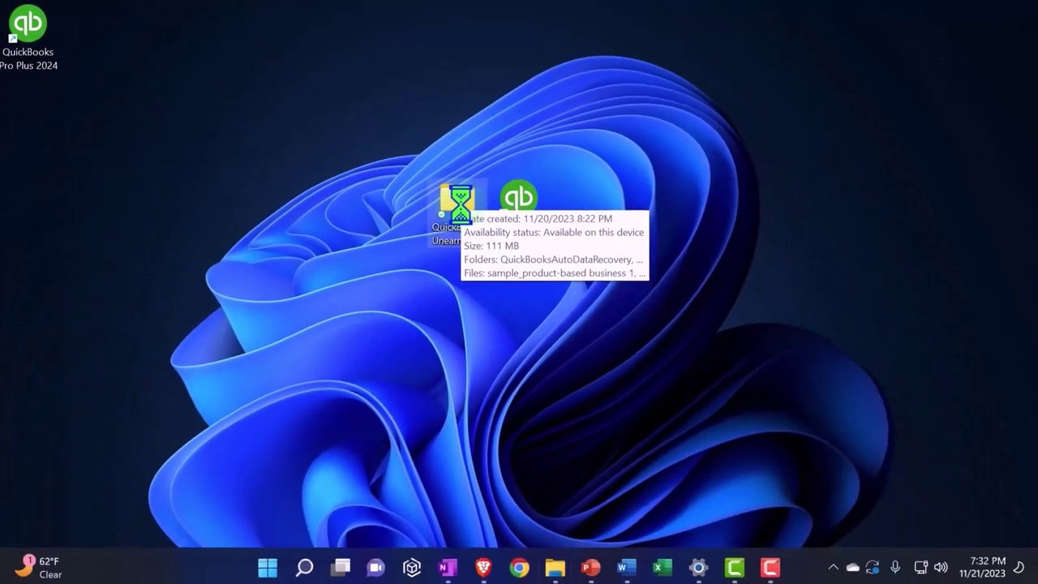
- Close File Explorer and launch QuickBooks Enterprise Solutions 24.0 from its desktop shortcut
scroll(932, 389, "down", 3)
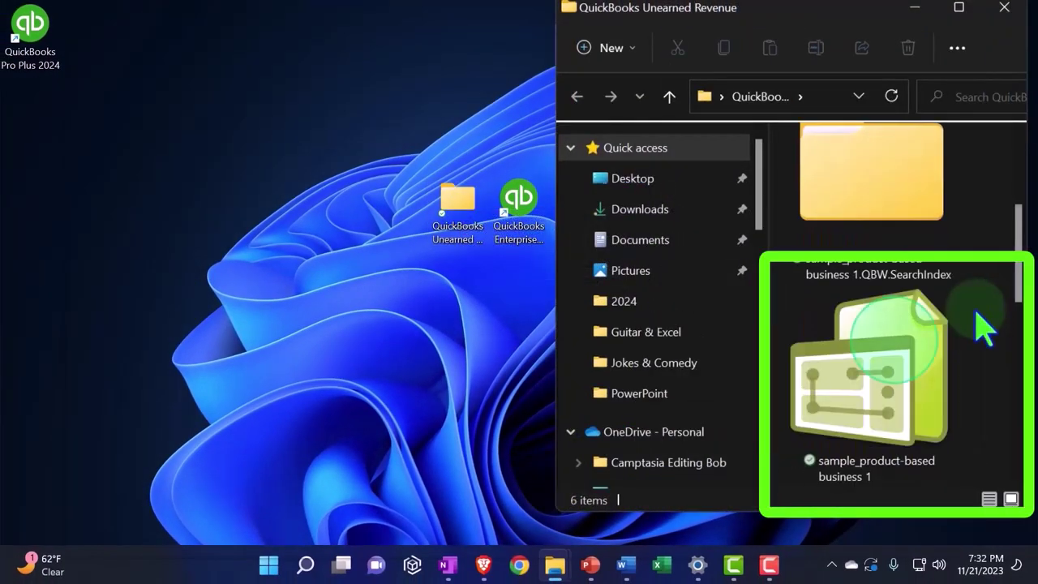
left_click(932, 389)
left_click(1003, 8)
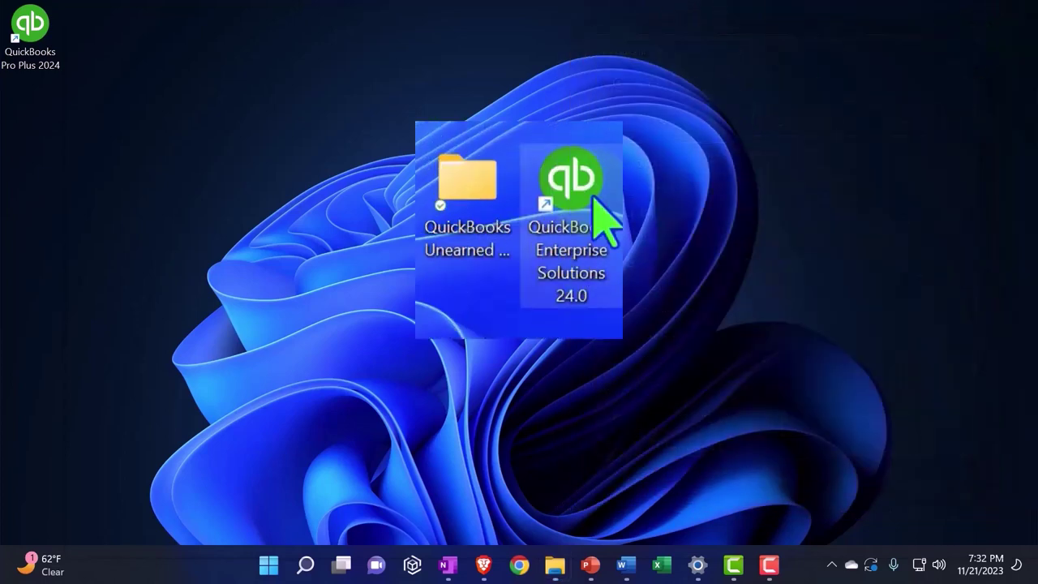
double_click(596, 199)
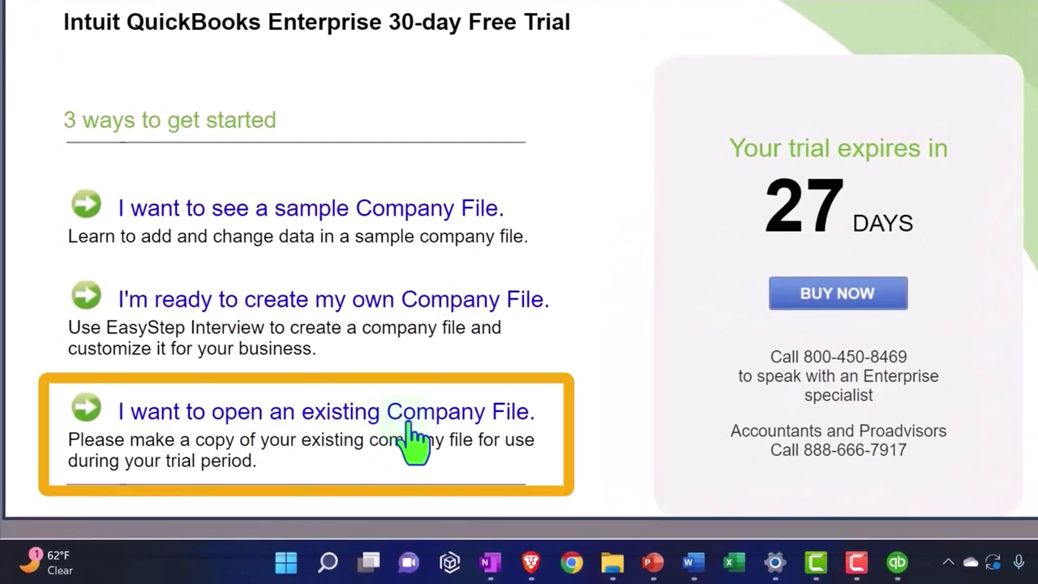
- Open the existing company file 'sample_product-based business 1' (Sample Rock Castle Construction)
left_click(411, 424)
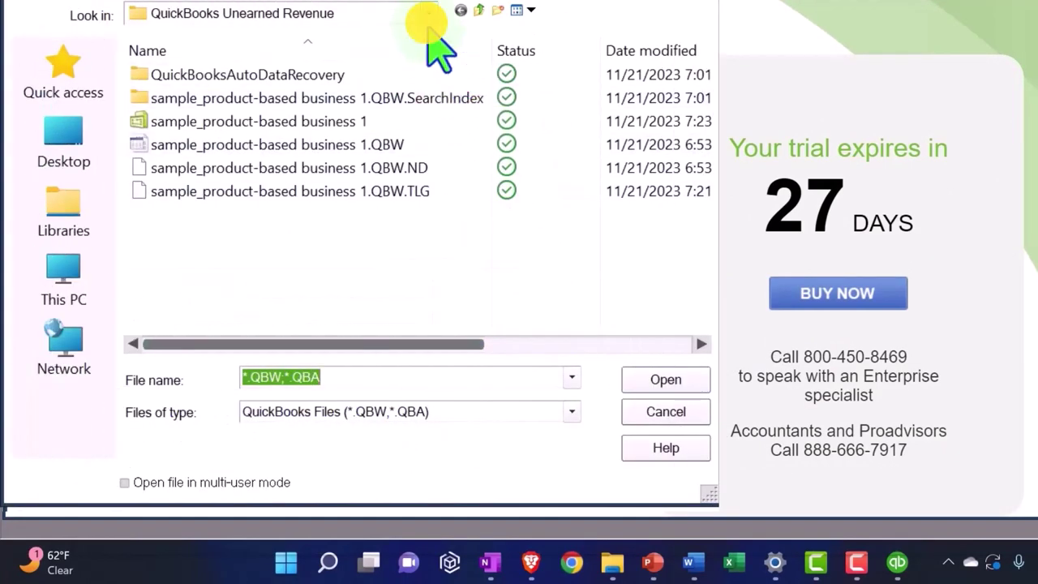
double_click(221, 124)
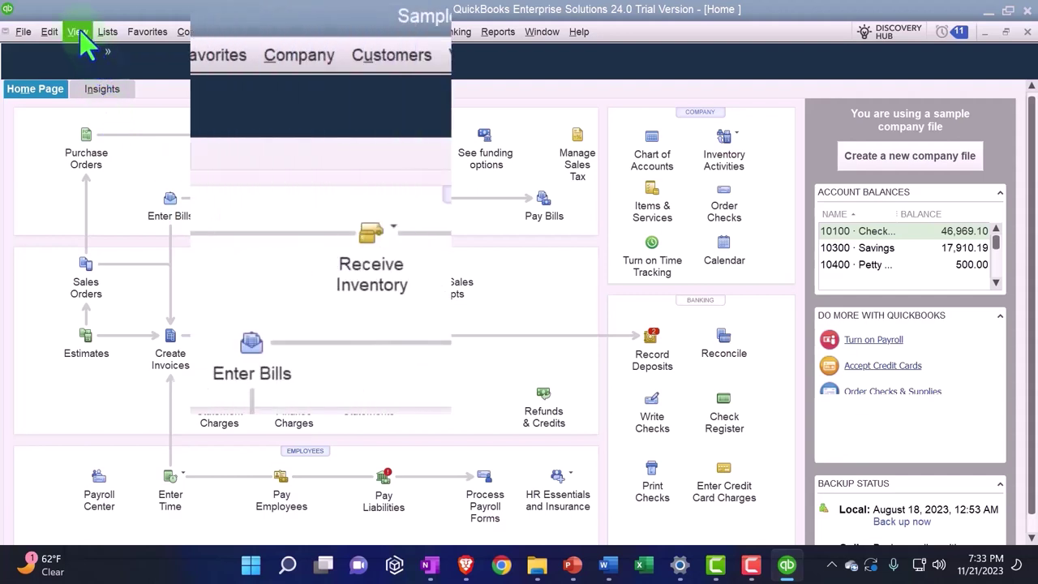
- Close the QuickBooks Trial window from the Open Window List, leaving only Home
left_click(94, 55)
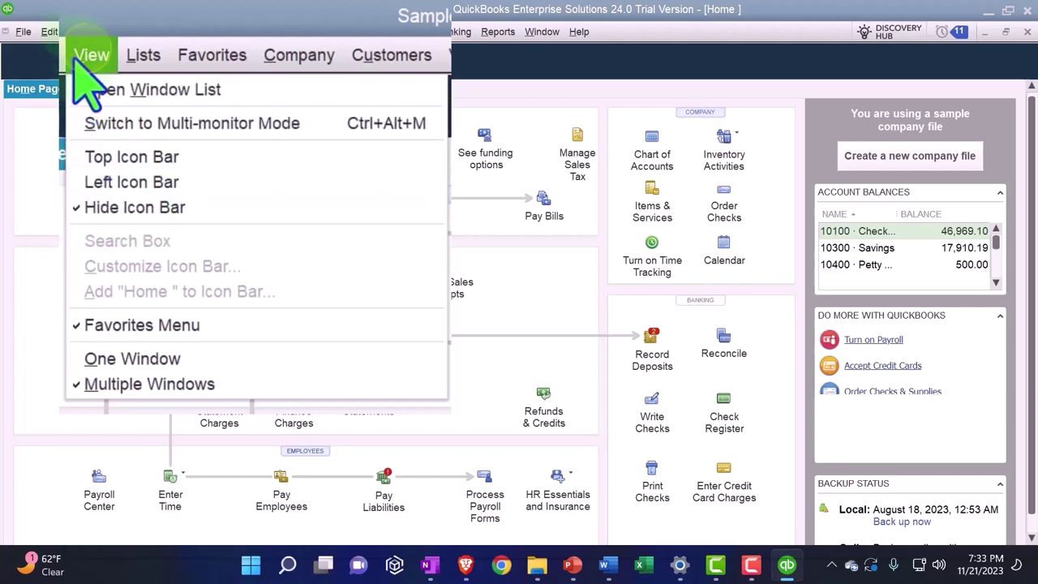
left_click(218, 96)
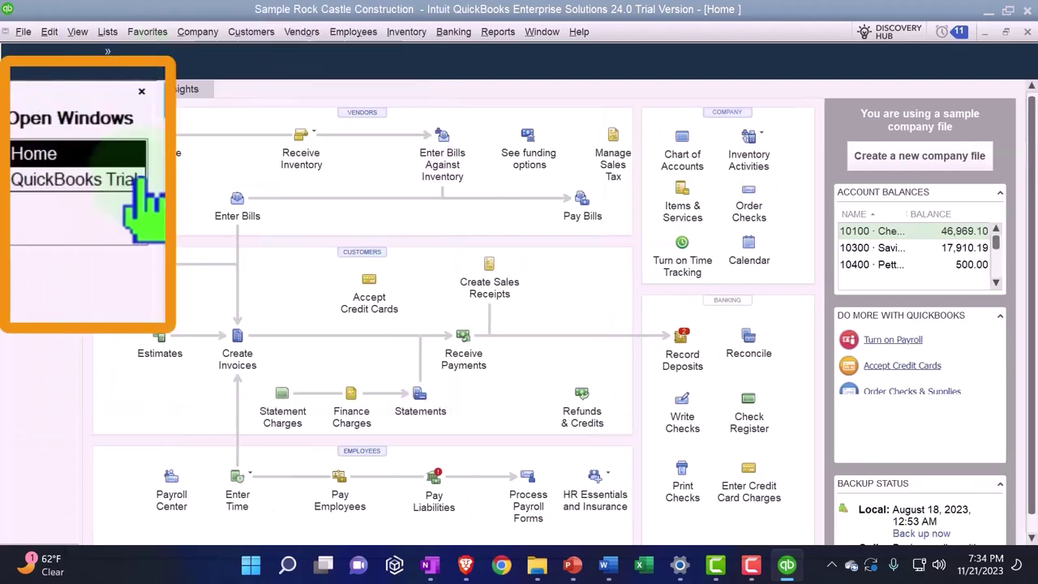
left_click(49, 129)
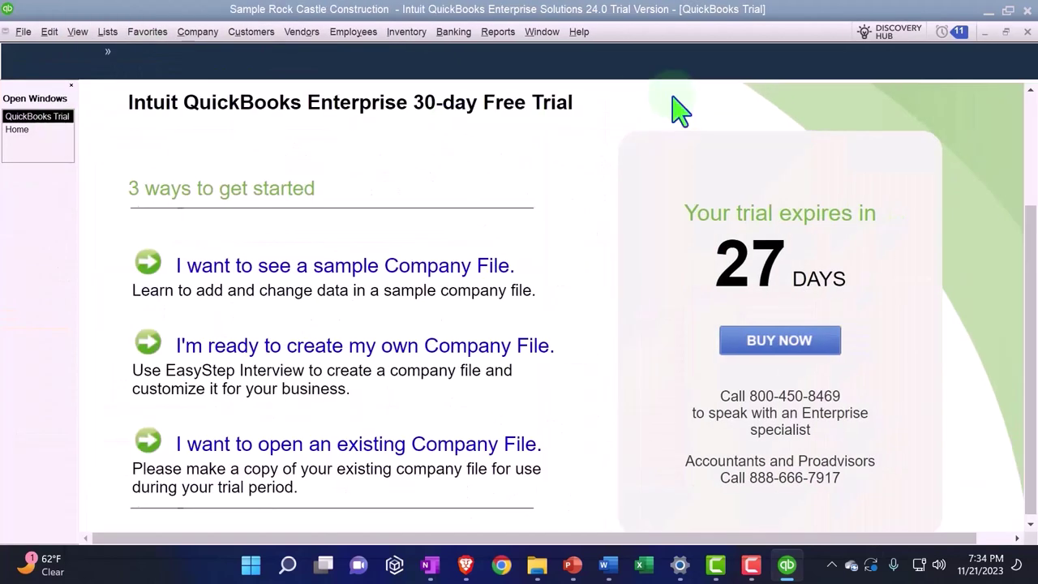
left_click(1027, 32)
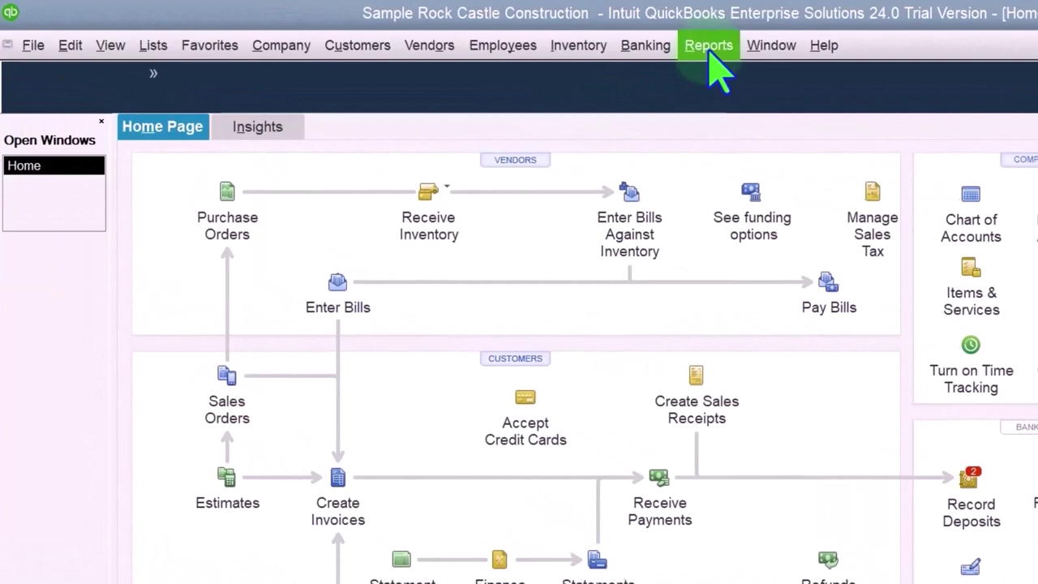
- Open the Balance Sheet Standard report dated as of 12/31/2027
left_click(714, 55)
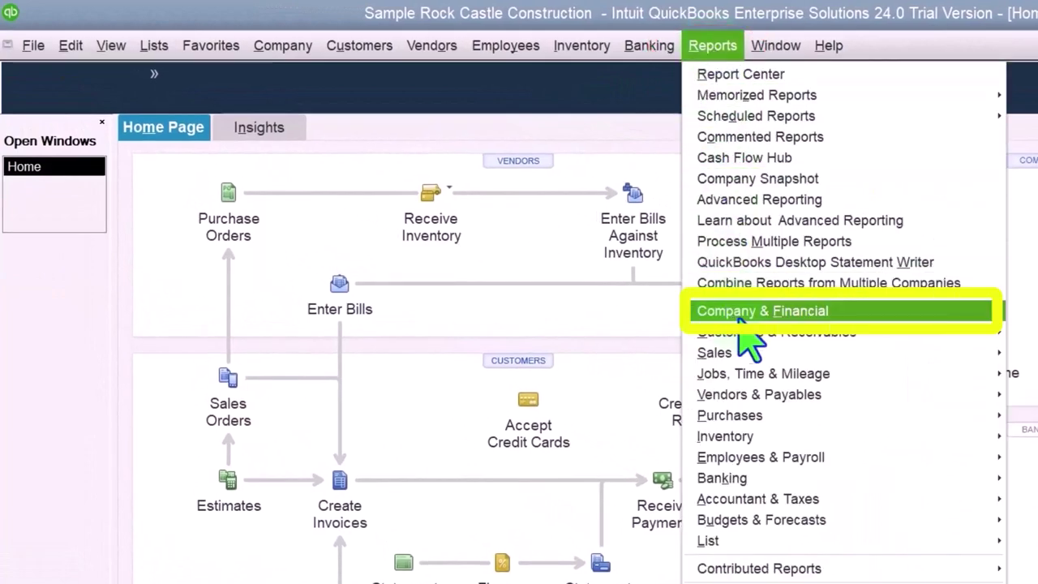
mouse_move(315, 59)
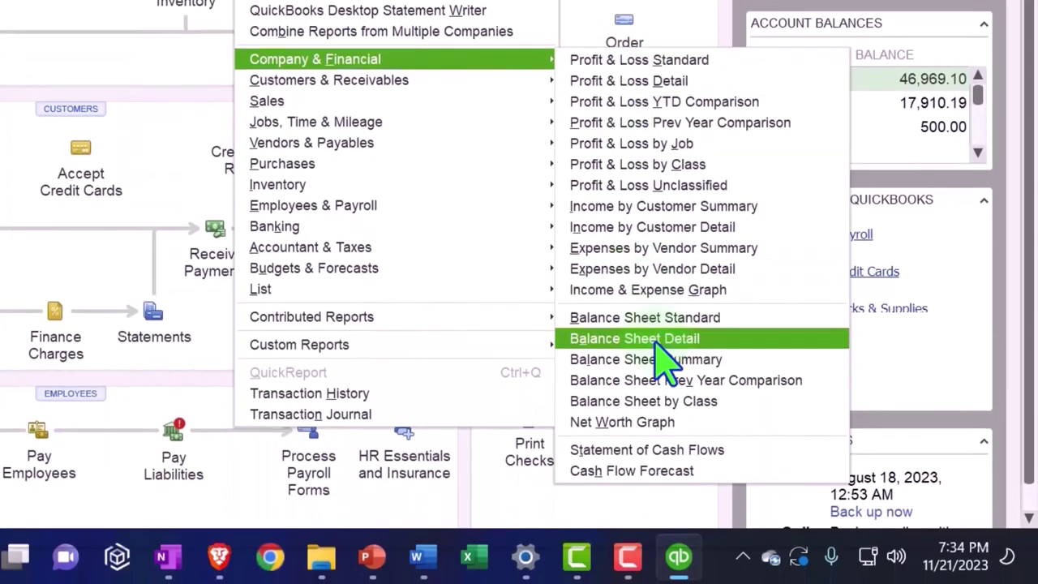
left_click(688, 318)
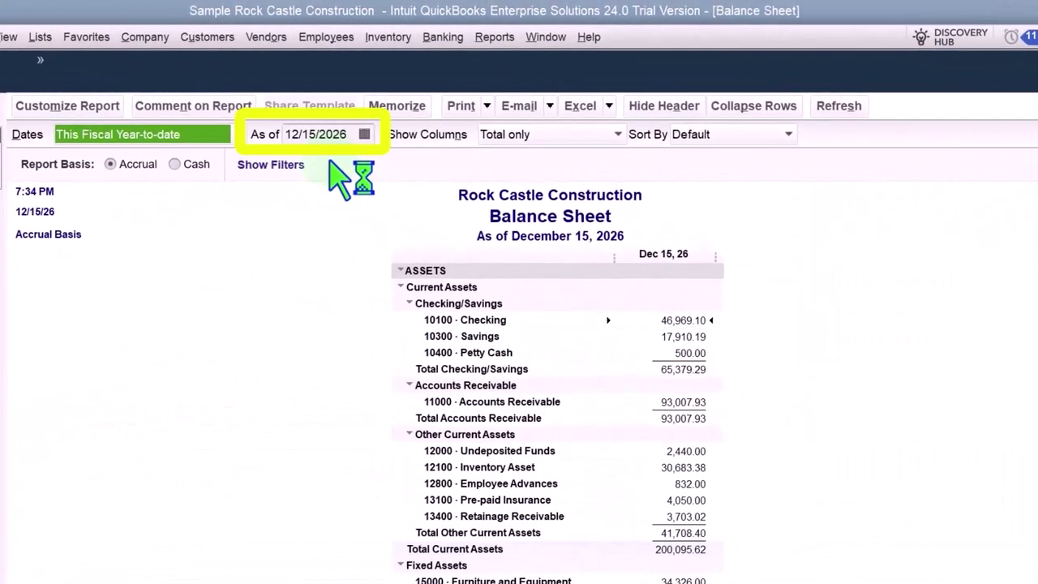
key("Tab")
type("1")
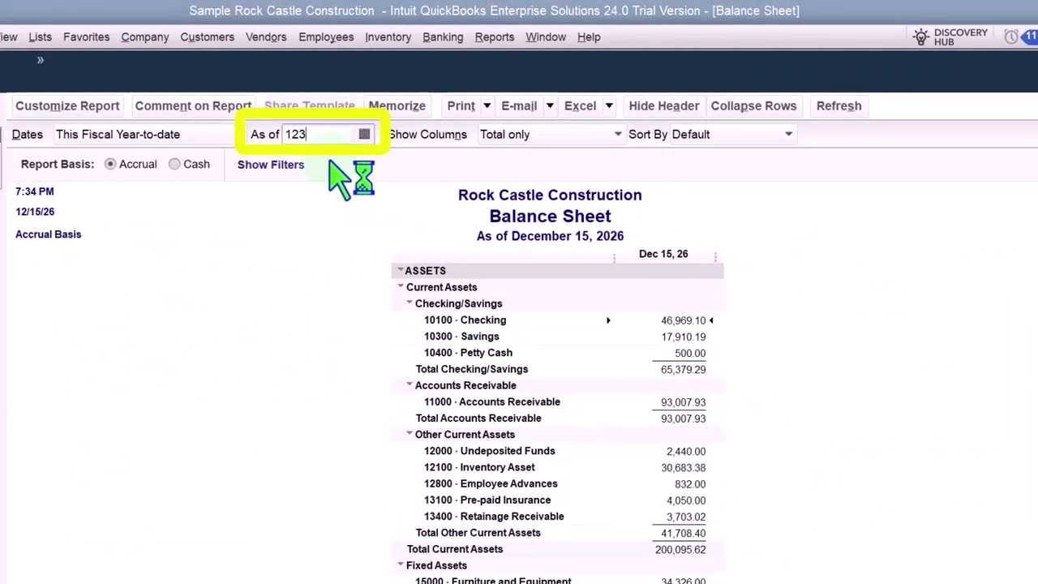
key("Tab")
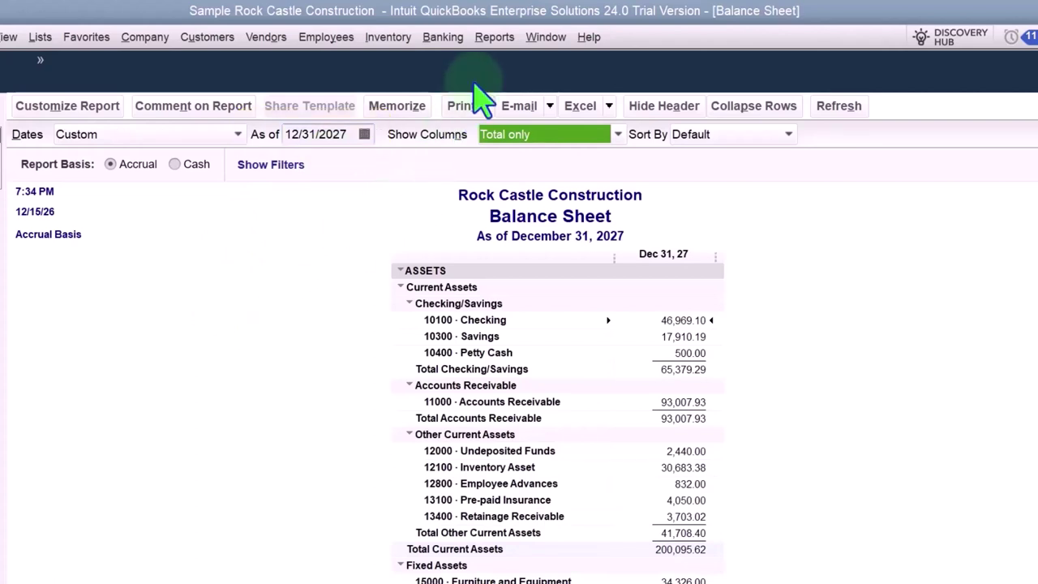
left_click(504, 34)
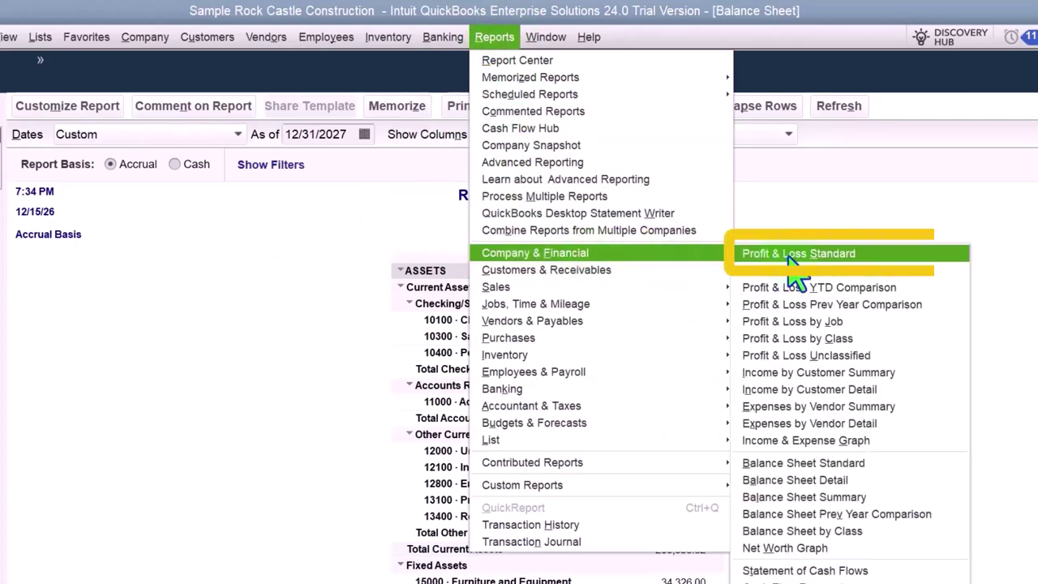
- Open the Profit & Loss Standard report for 01/01/2027 through 12/31/2027
left_click(796, 269)
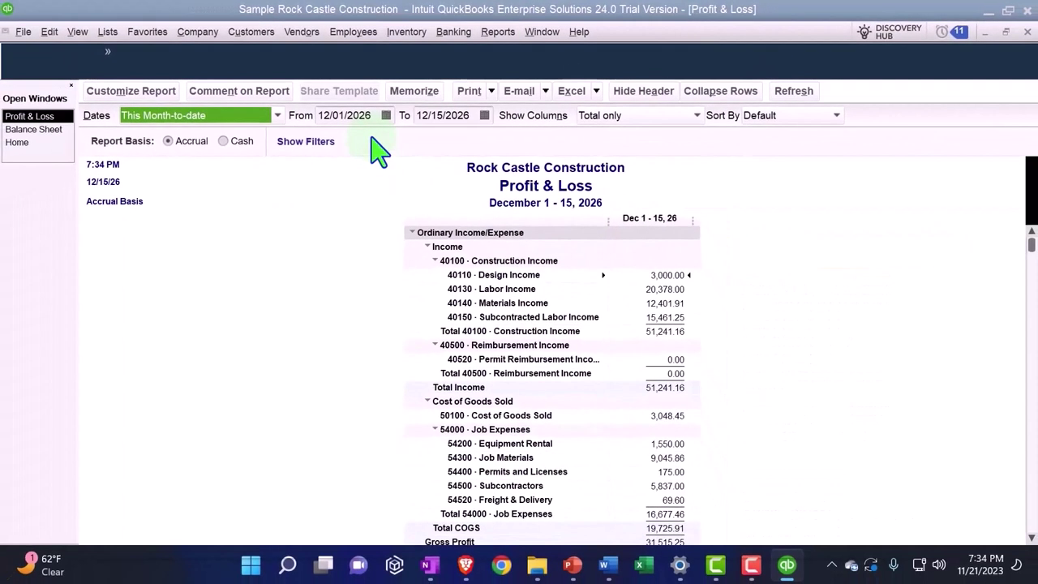
key("Tab")
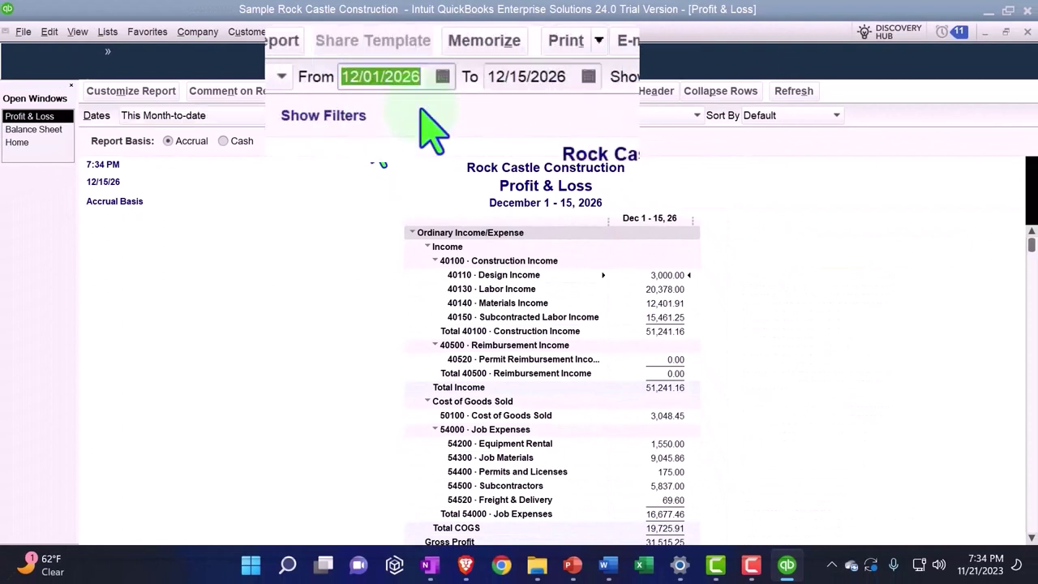
type("010127")
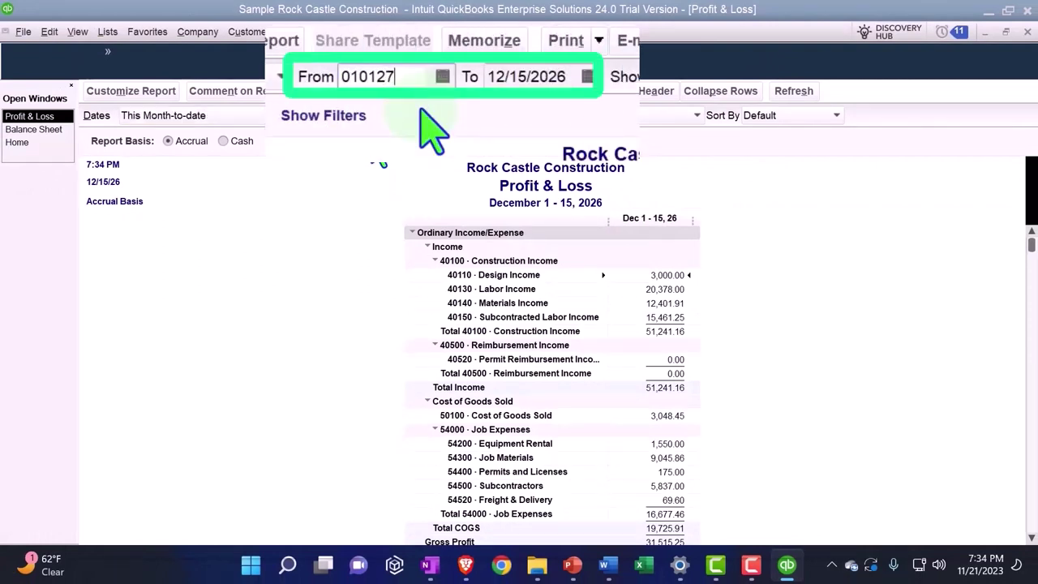
key("Tab")
type("1/2027")
key("Tab")
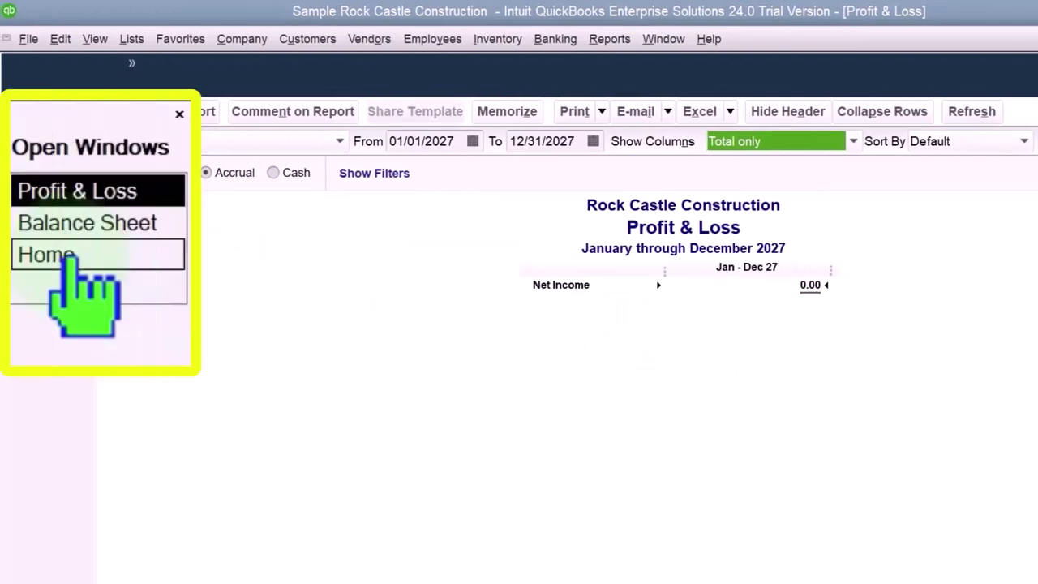
- Bring the Home page back to the front from the Open Windows list
left_click(66, 258)
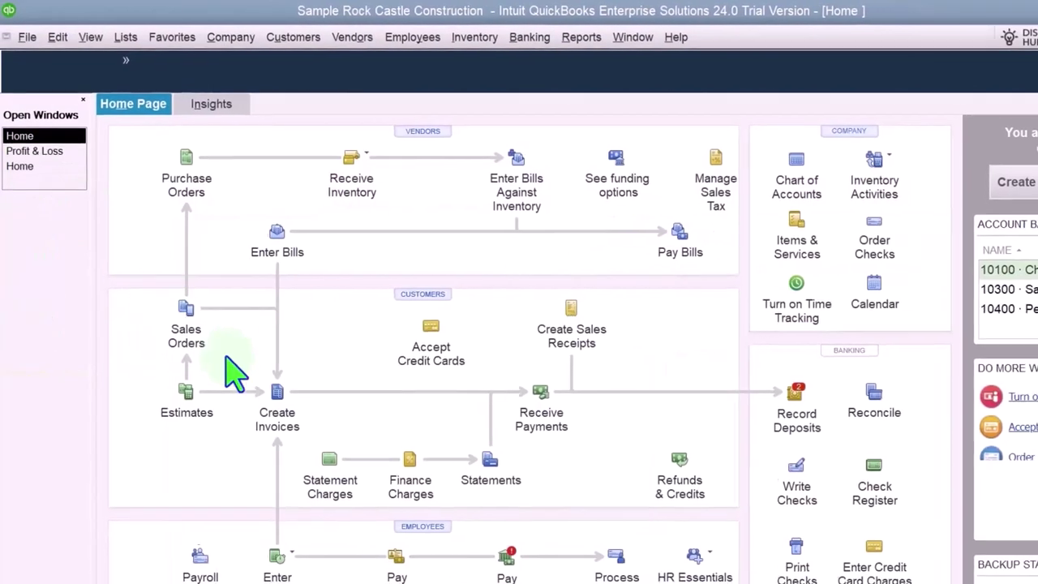